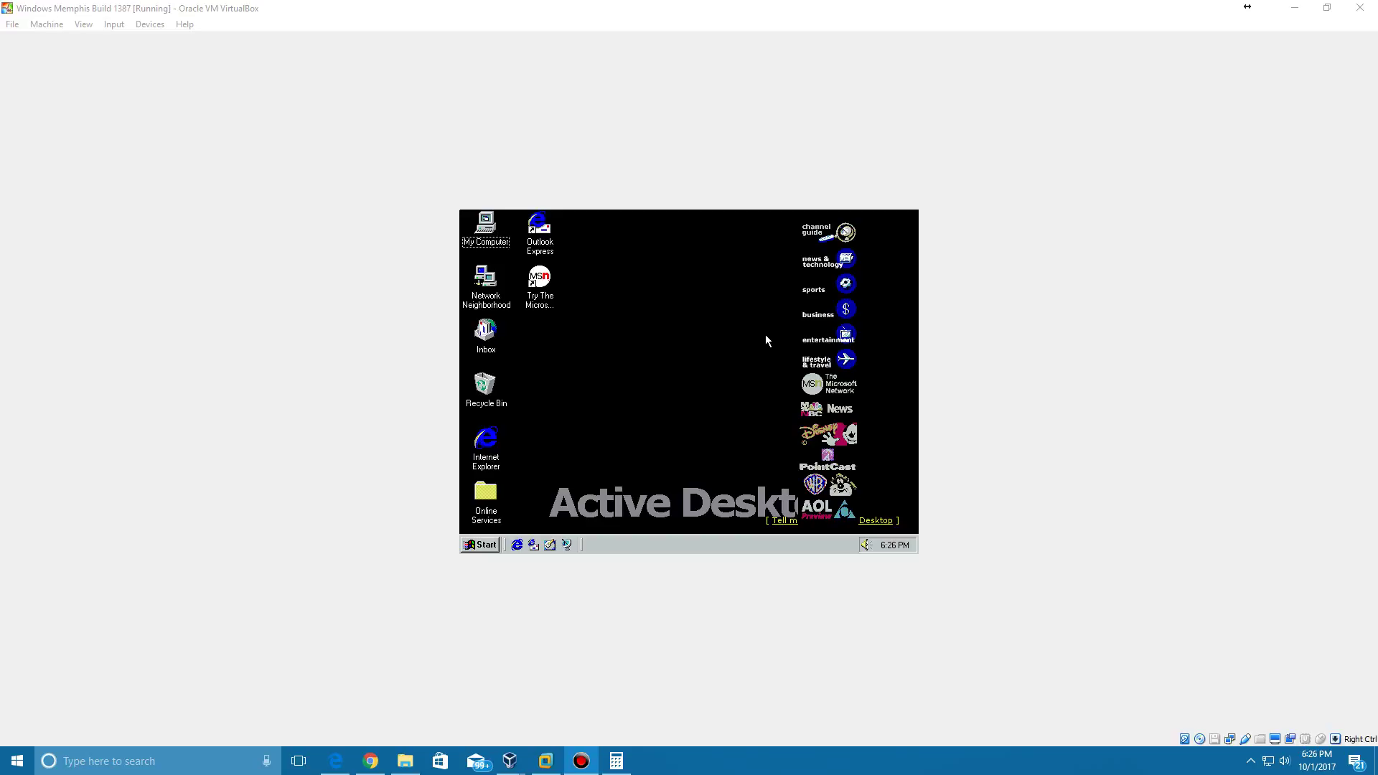
Step: Mount the usa_1387_win98.beta_memphis.iso image in the virtual machine's optical drive
{"action": "left_click", "coordinate": [932, 137]}
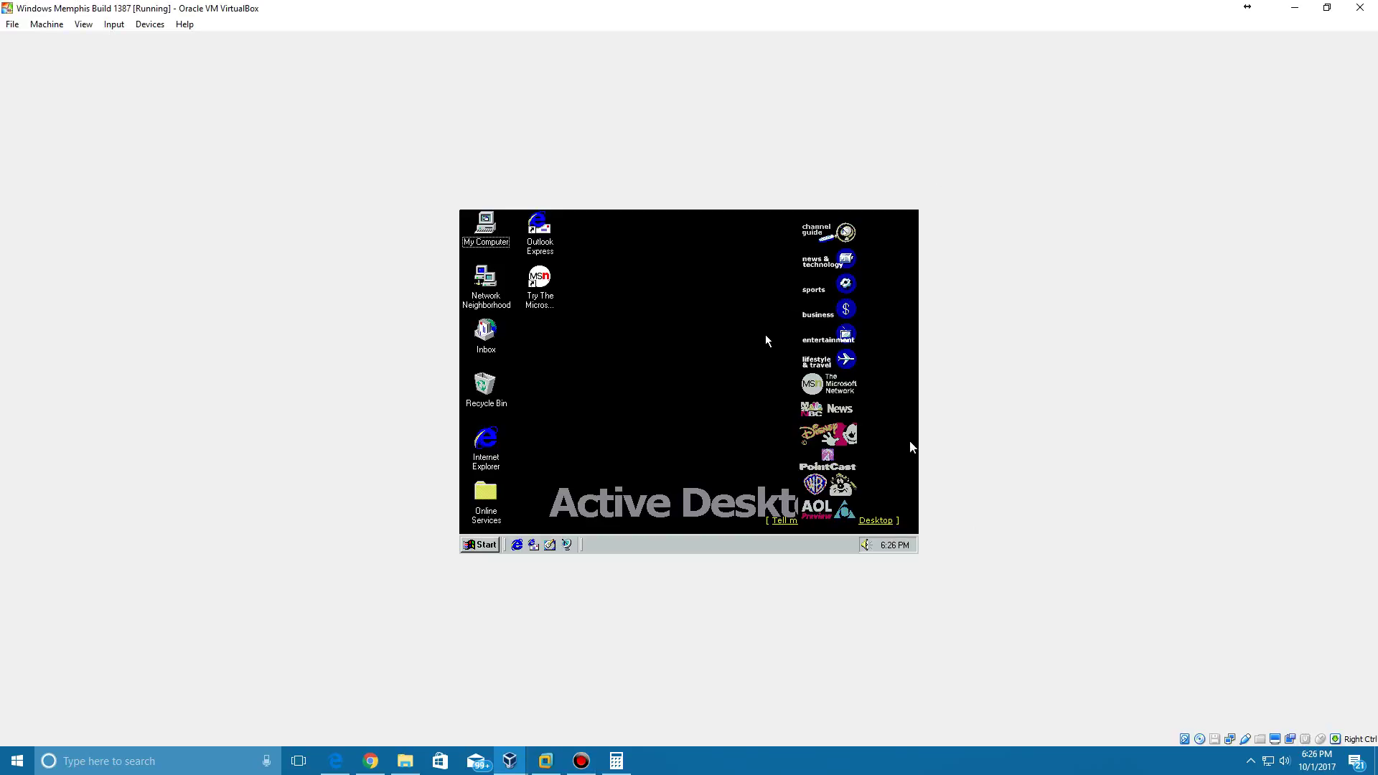
{"action": "left_click", "coordinate": [1199, 739]}
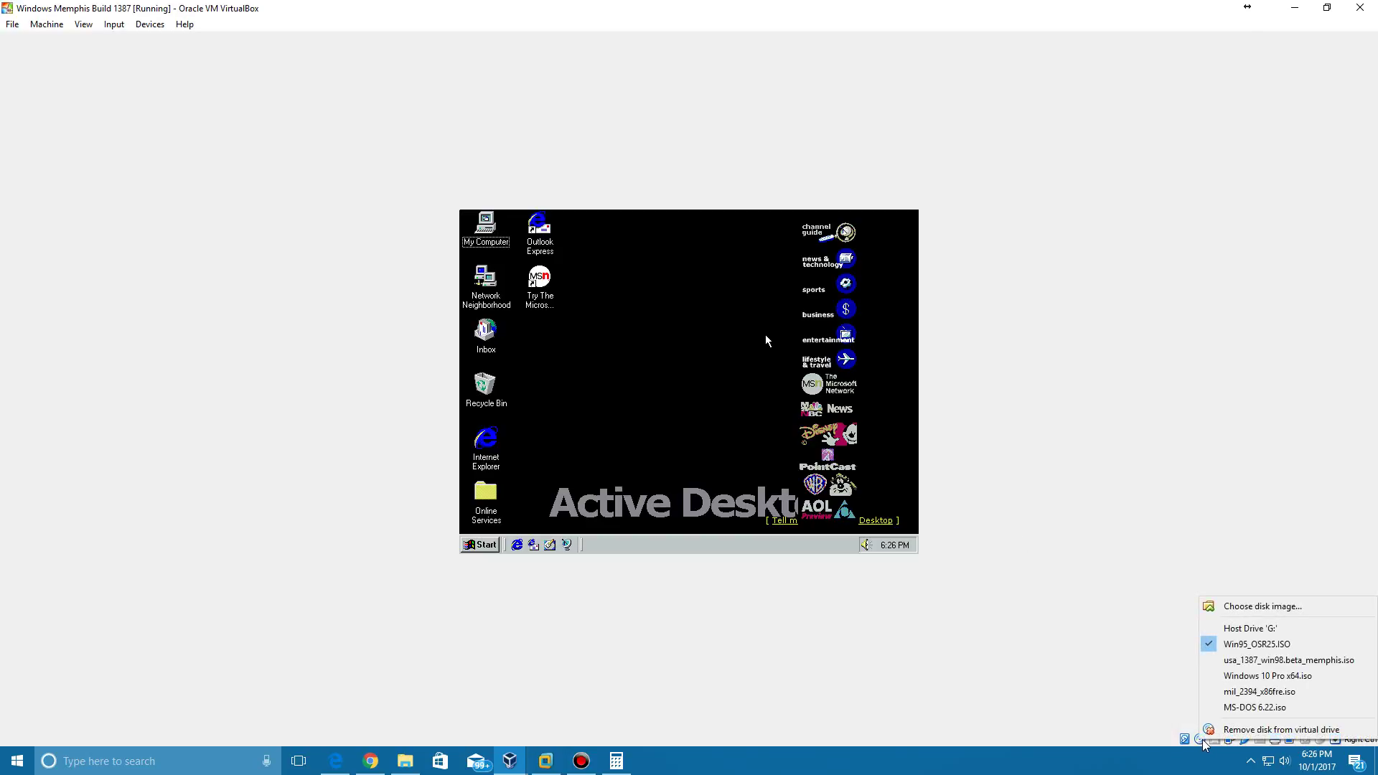
{"action": "left_click", "coordinate": [1232, 660]}
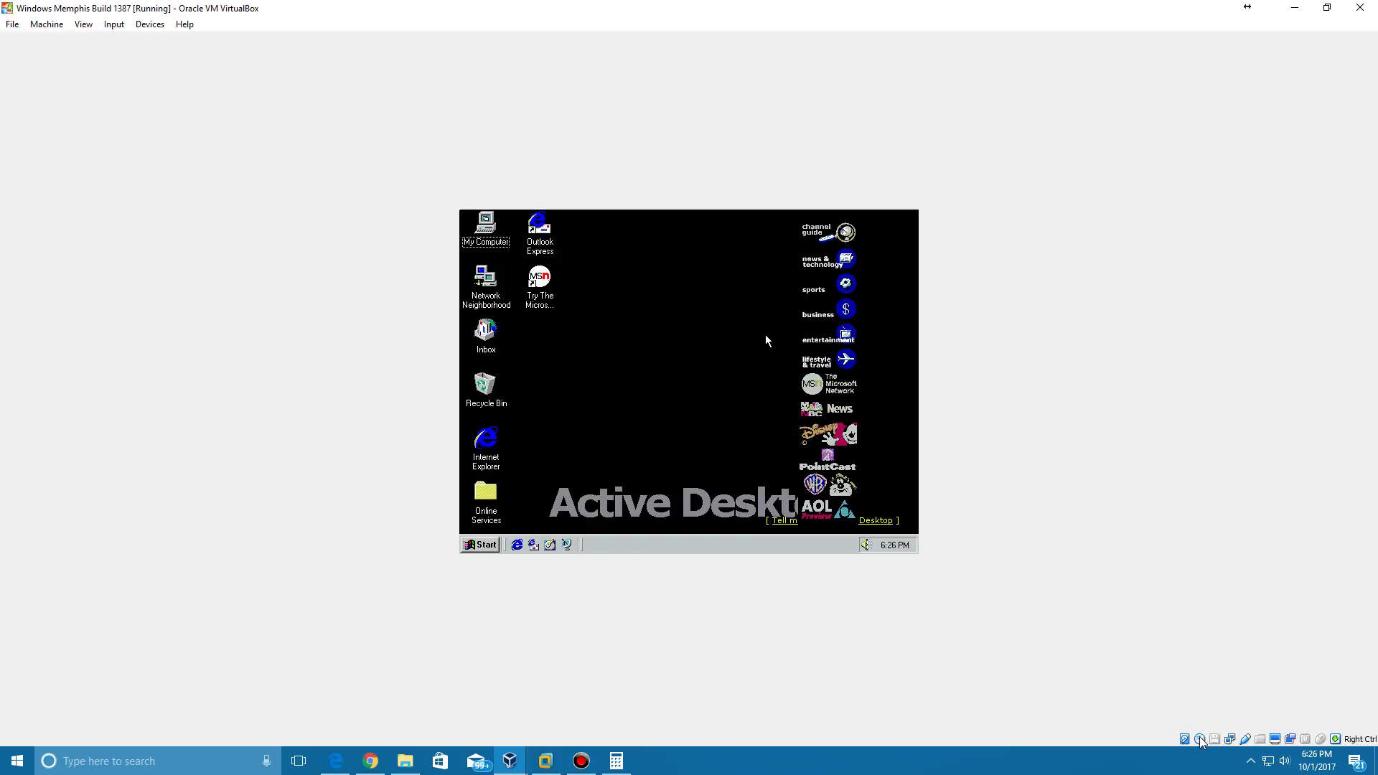
Step: Browse to the Win9x folder on the D: drive and launch its Setup program
{"action": "double_click", "coordinate": [484, 228]}
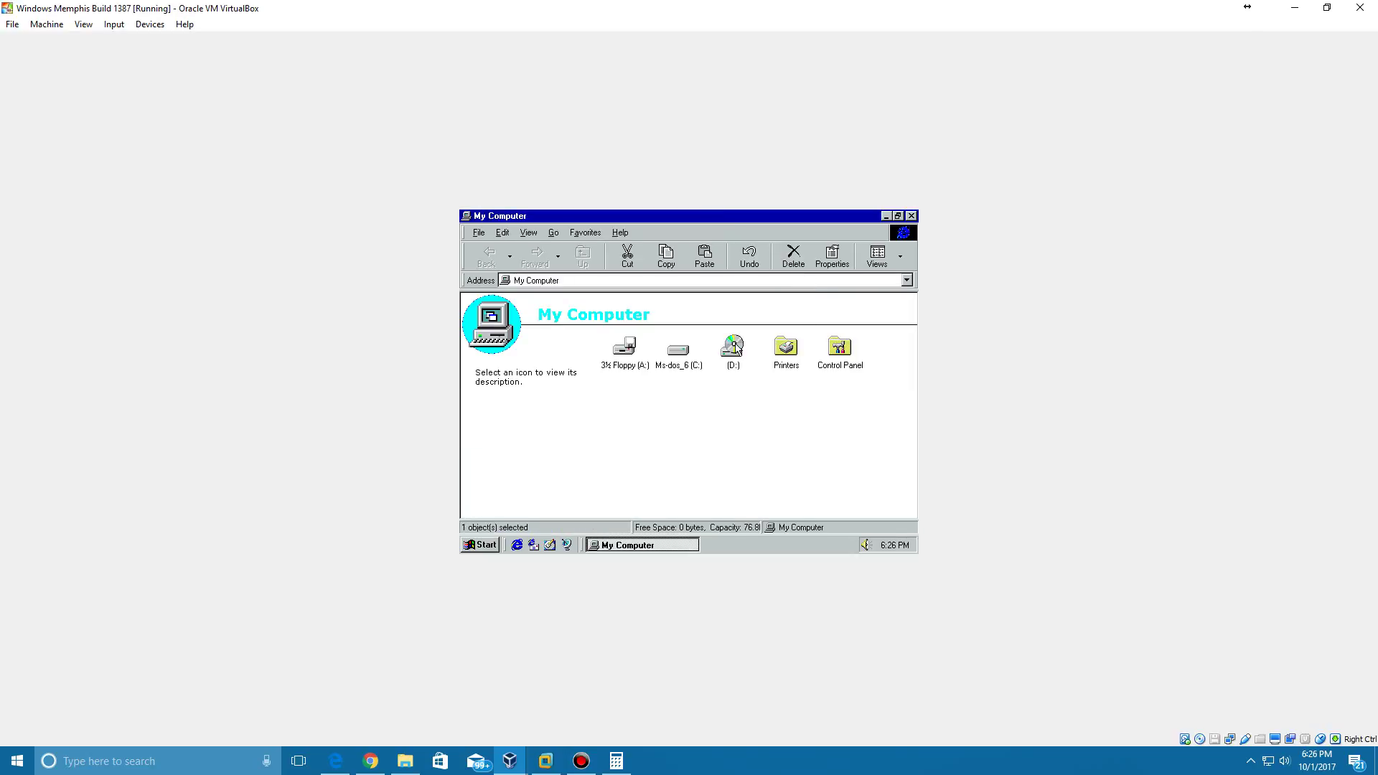
{"action": "double_click", "coordinate": [733, 348]}
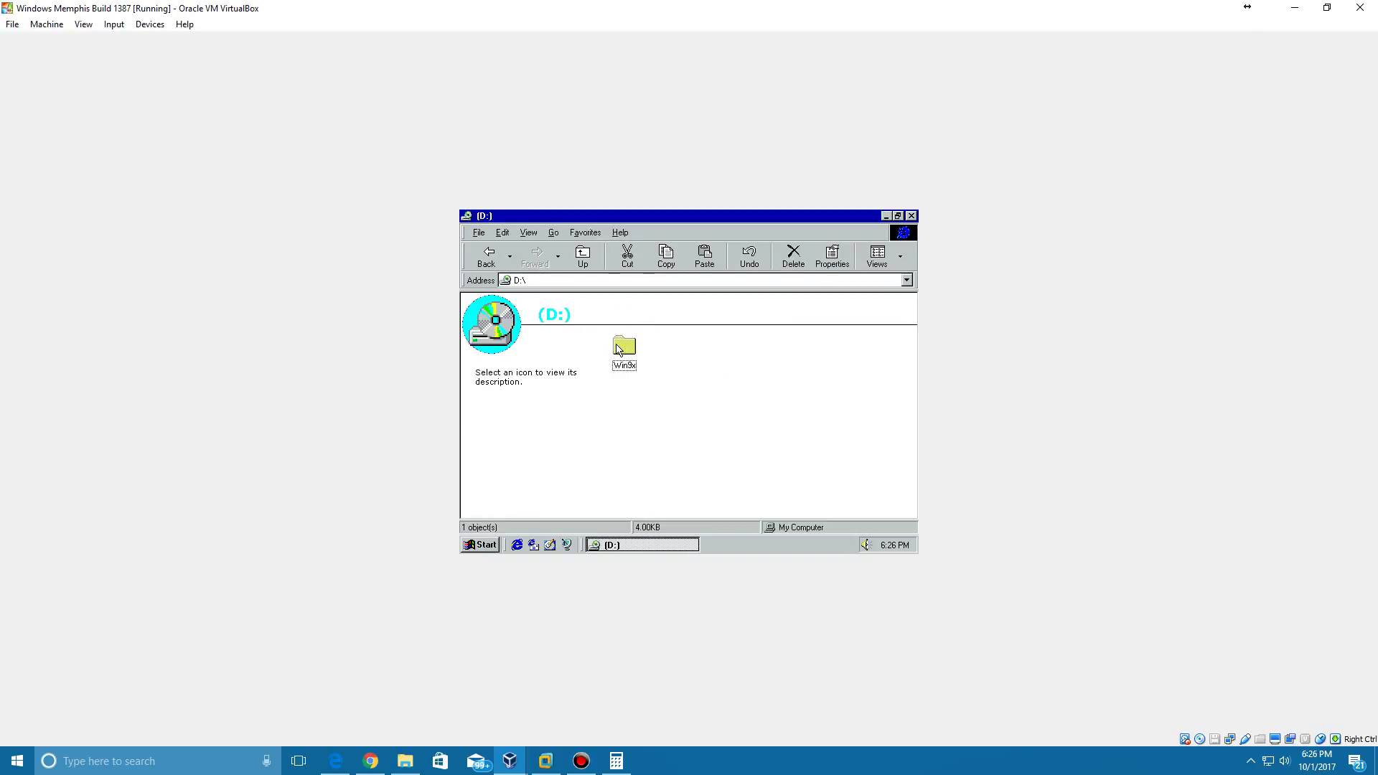
{"action": "left_click", "coordinate": [620, 348]}
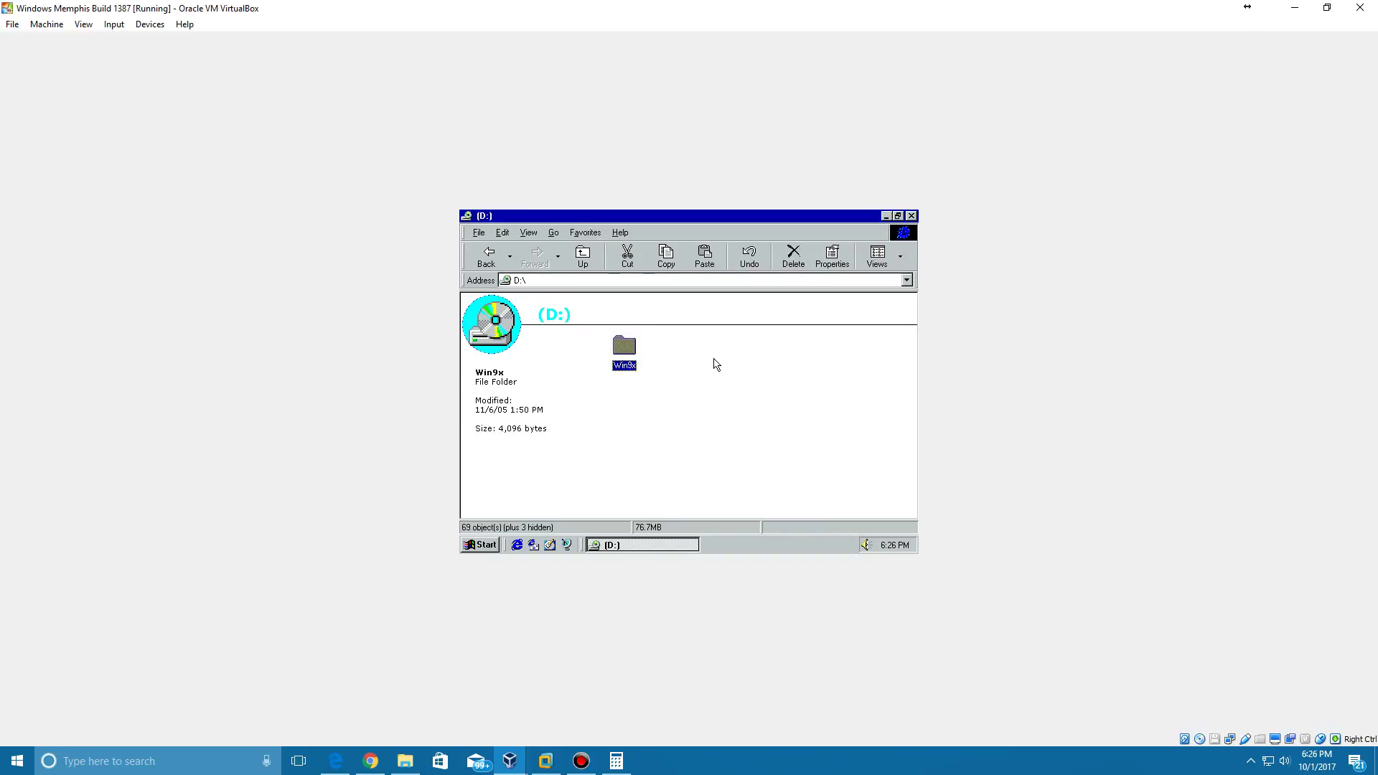
{"action": "key", "text": "Return"}
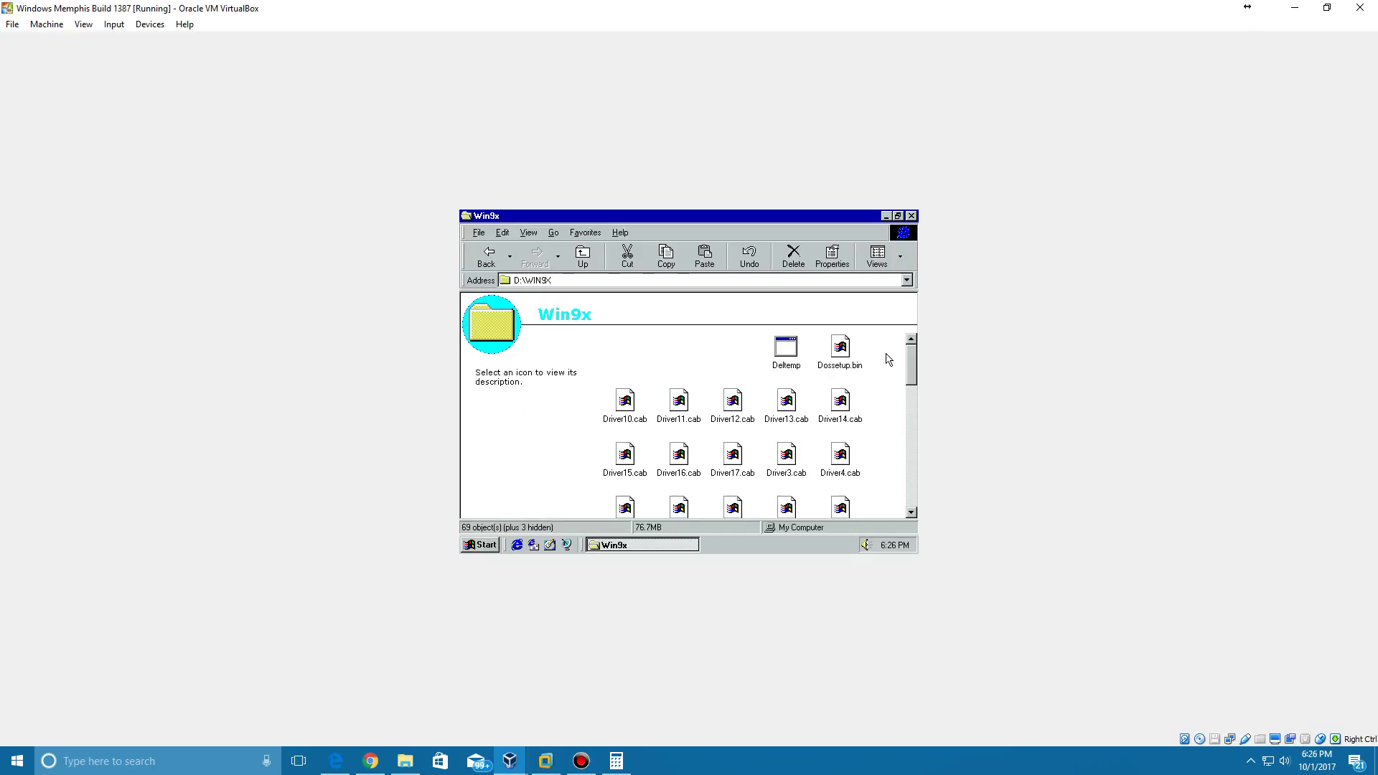
{"action": "left_click_drag", "start_coordinate": [911, 370], "coordinate": [912, 422]}
{"action": "left_click", "coordinate": [836, 454]}
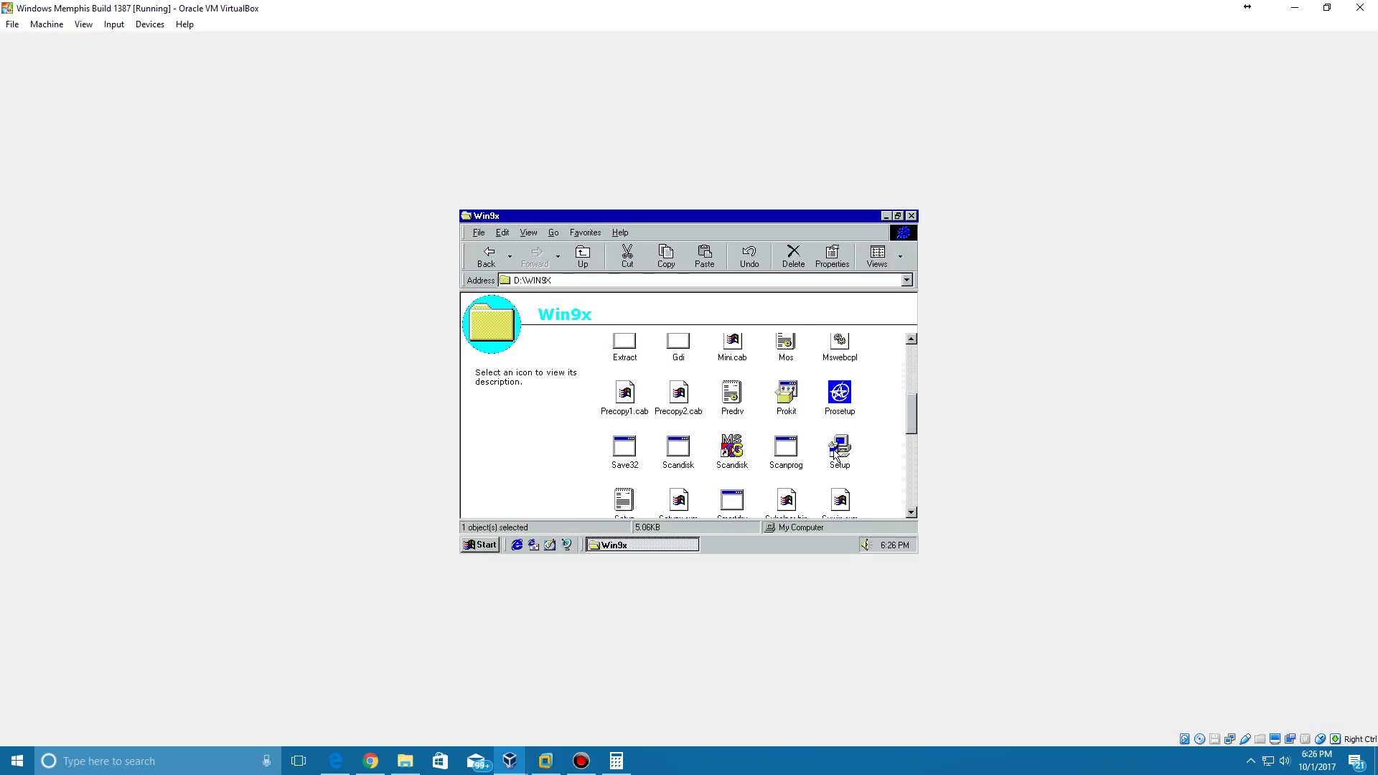
{"action": "double_click", "coordinate": [841, 452]}
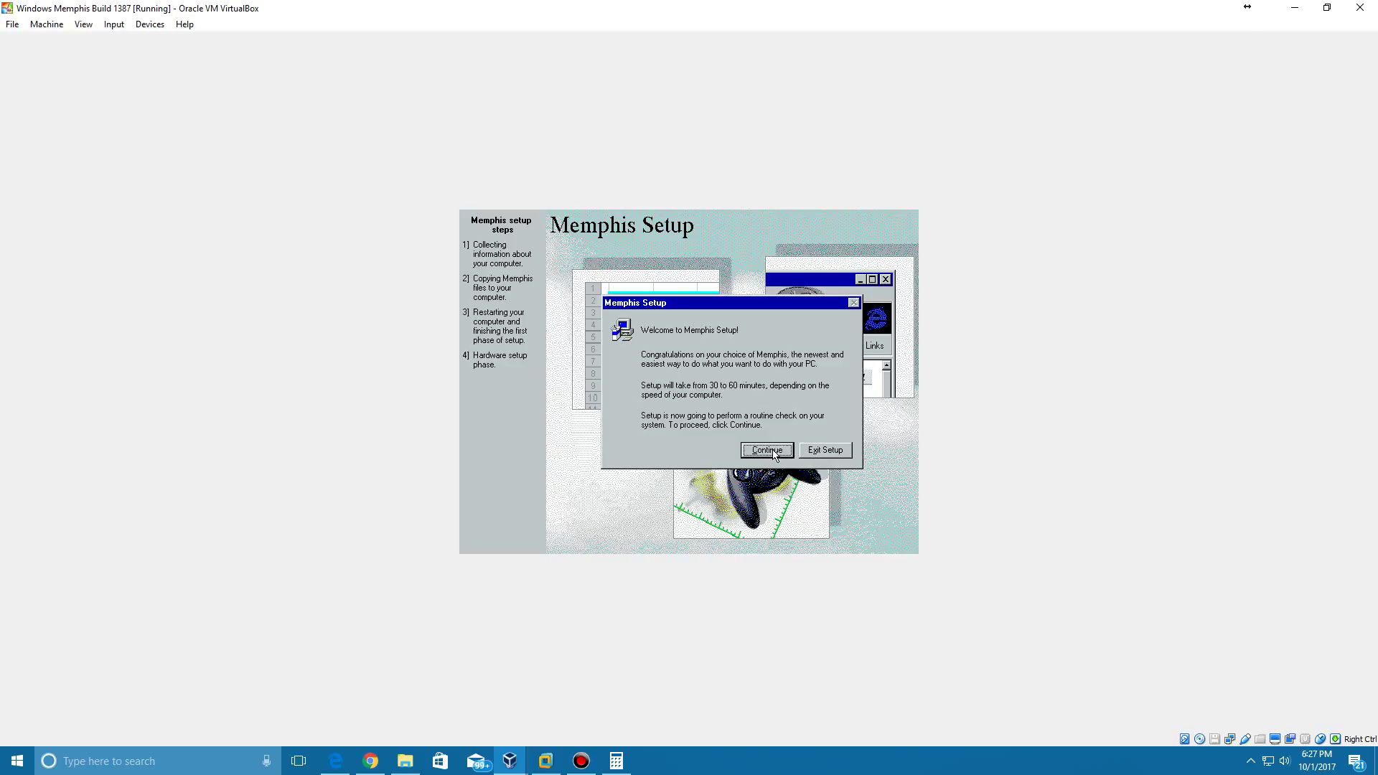
Step: Continue past the Memphis Setup welcome and the advice to quit other programs, and accept the license agreement
{"action": "left_click", "coordinate": [765, 452]}
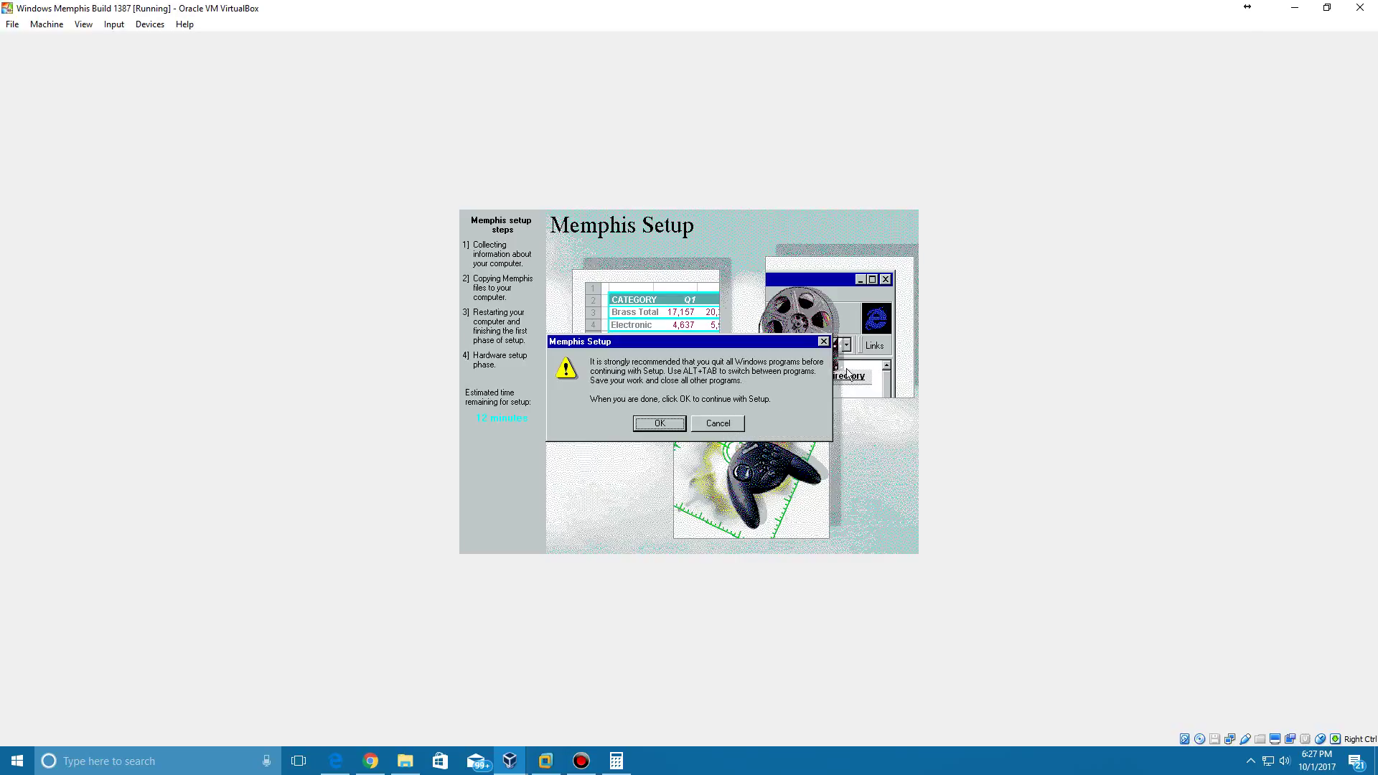
{"action": "left_click", "coordinate": [661, 425]}
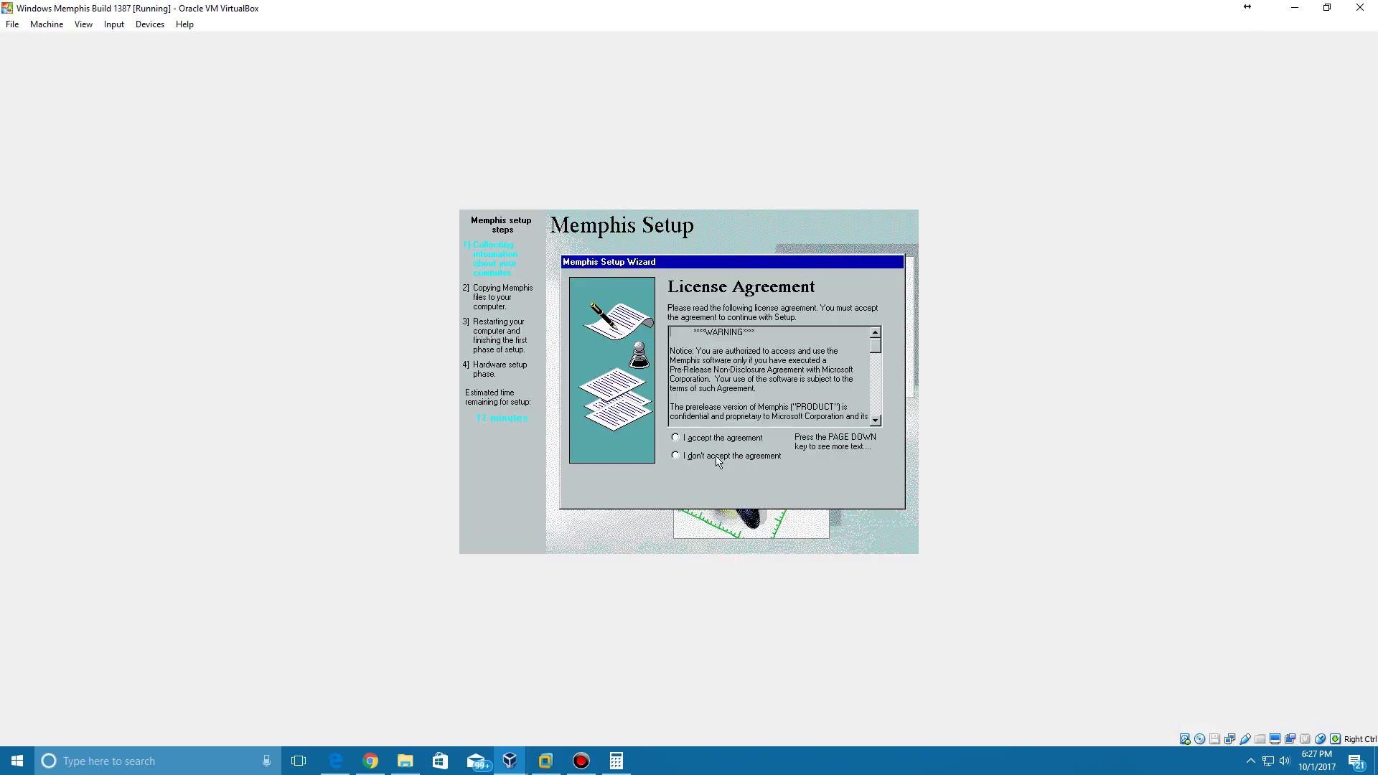
{"action": "left_click", "coordinate": [704, 440]}
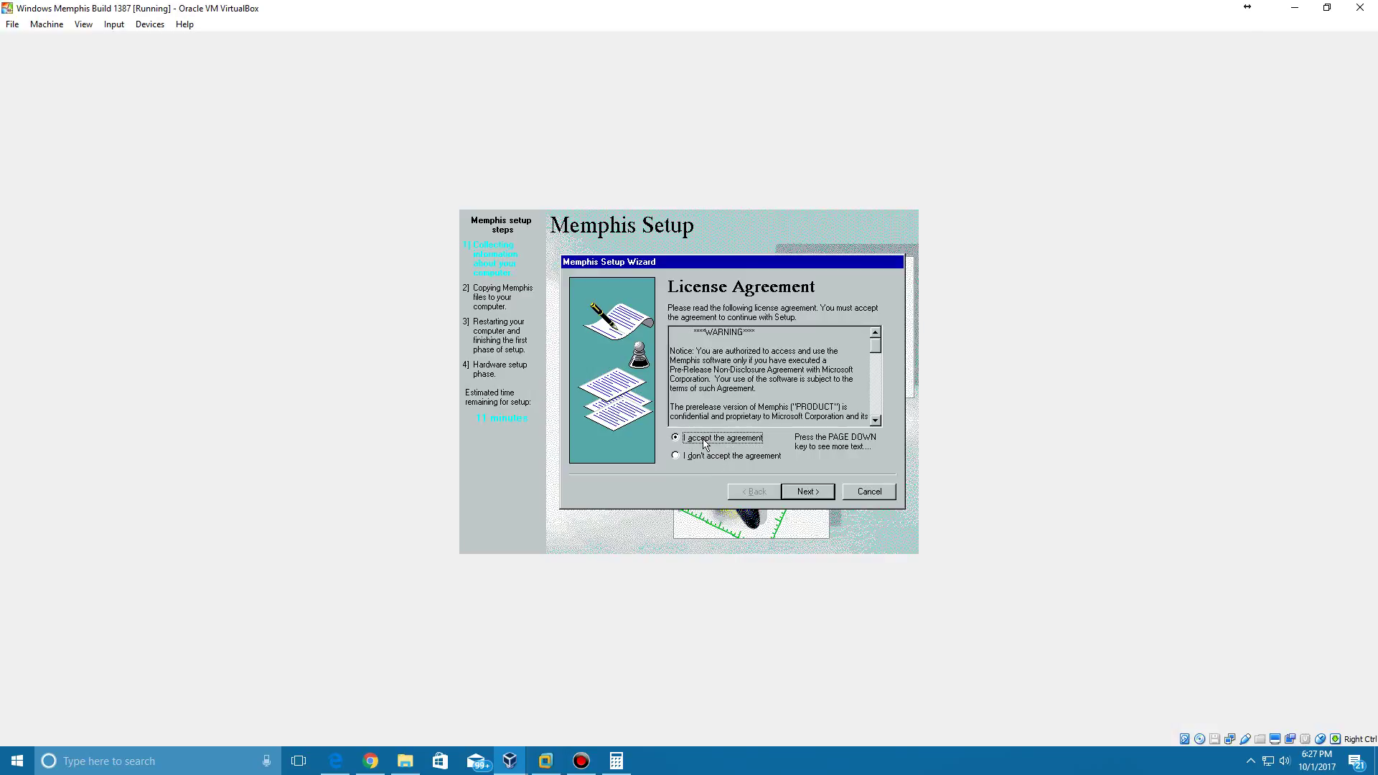
{"action": "left_click", "coordinate": [822, 494]}
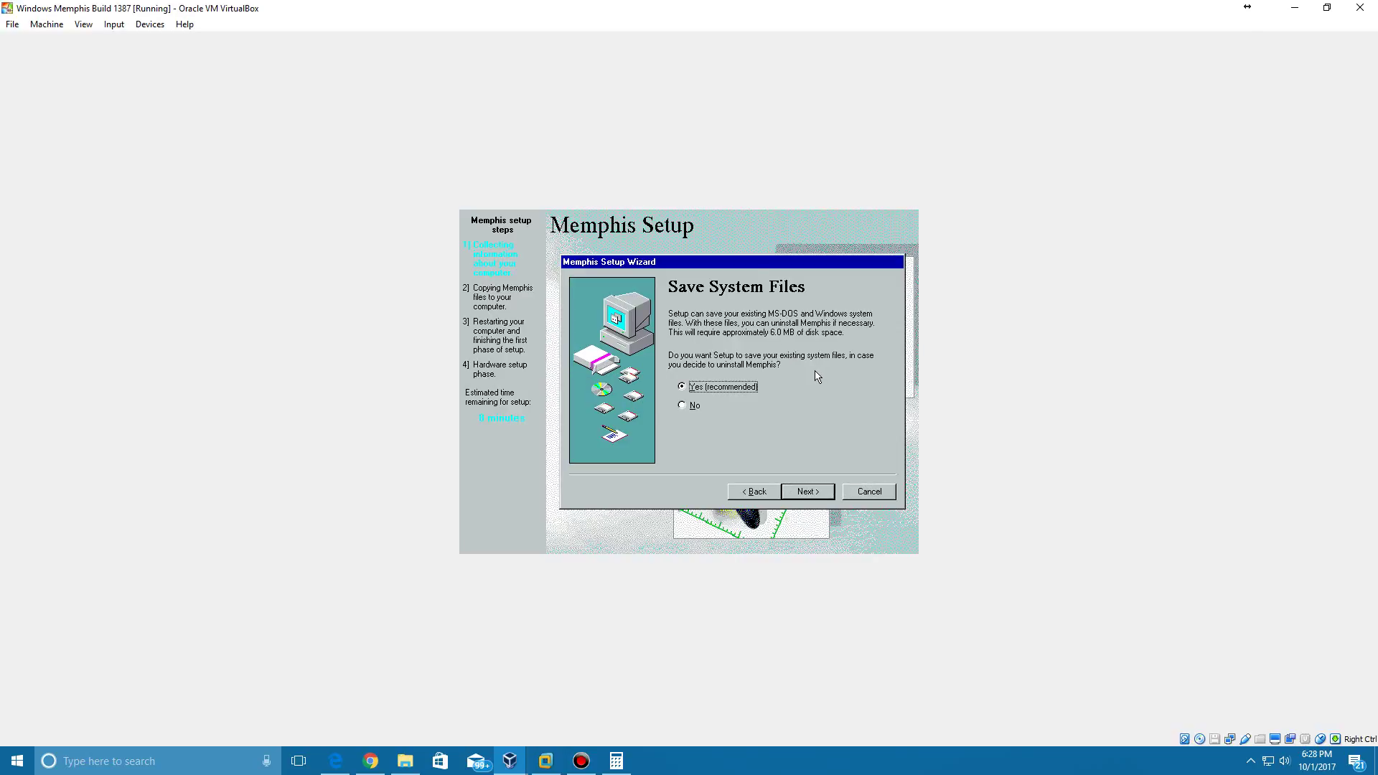
Step: Save the existing system files, skip inserting a startup disk, and start copying the Memphis files
{"action": "left_click", "coordinate": [809, 487]}
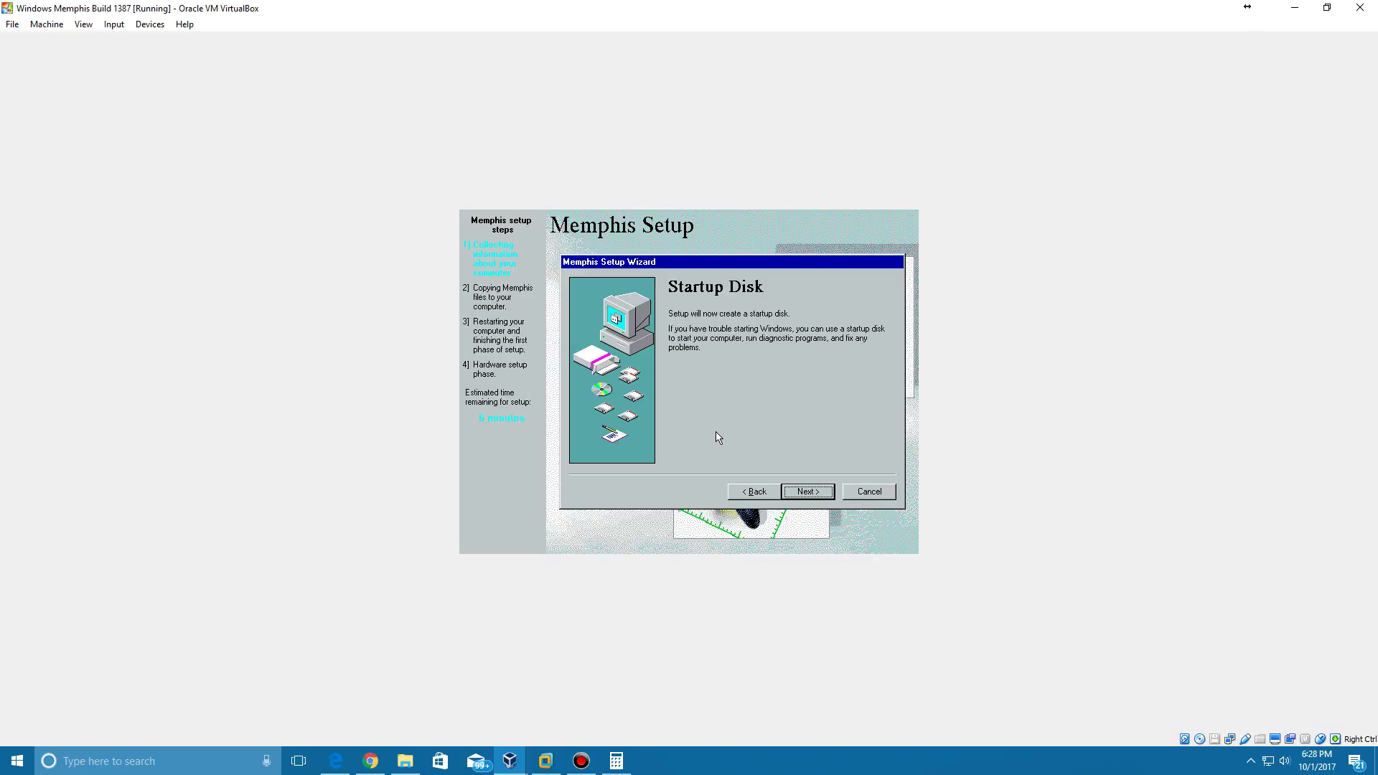
{"action": "left_click", "coordinate": [795, 492]}
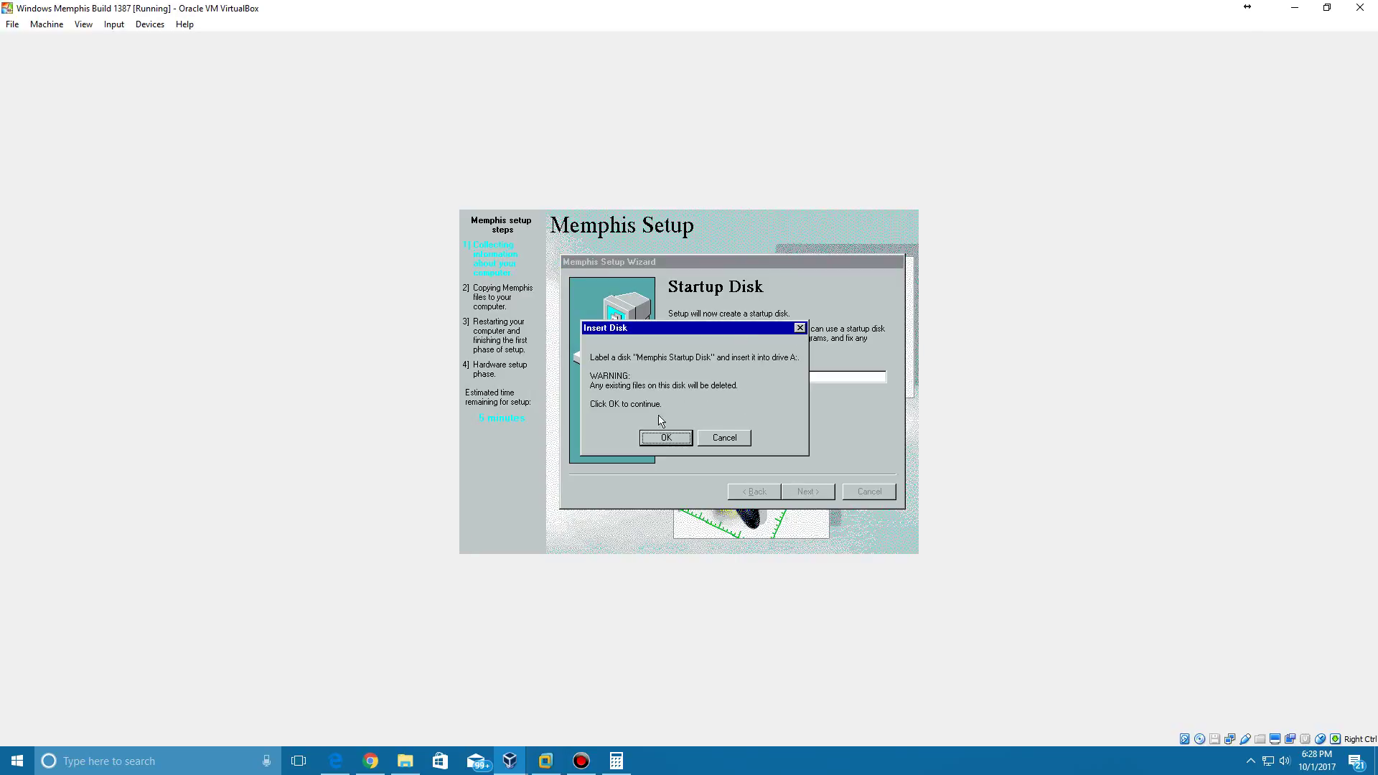
{"action": "left_click", "coordinate": [724, 438]}
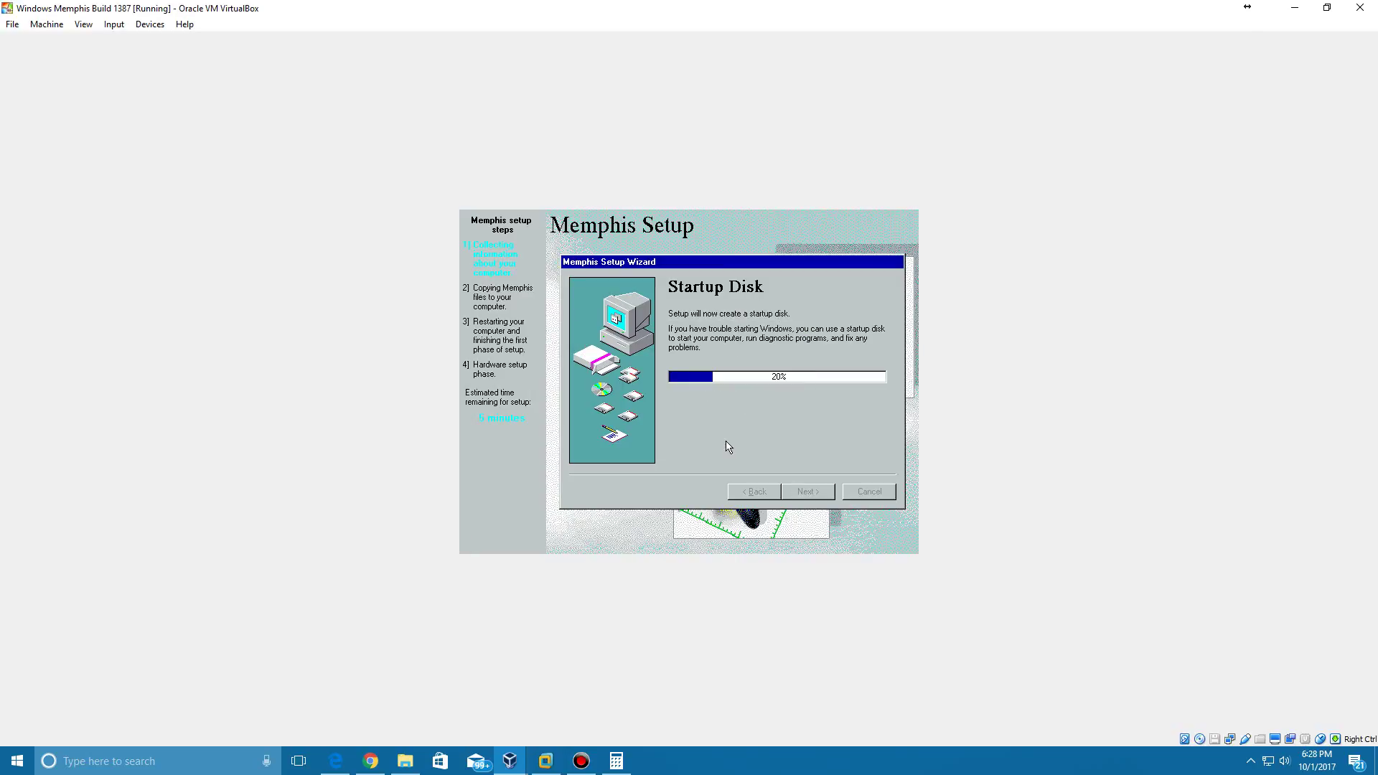
{"action": "left_click", "coordinate": [696, 407]}
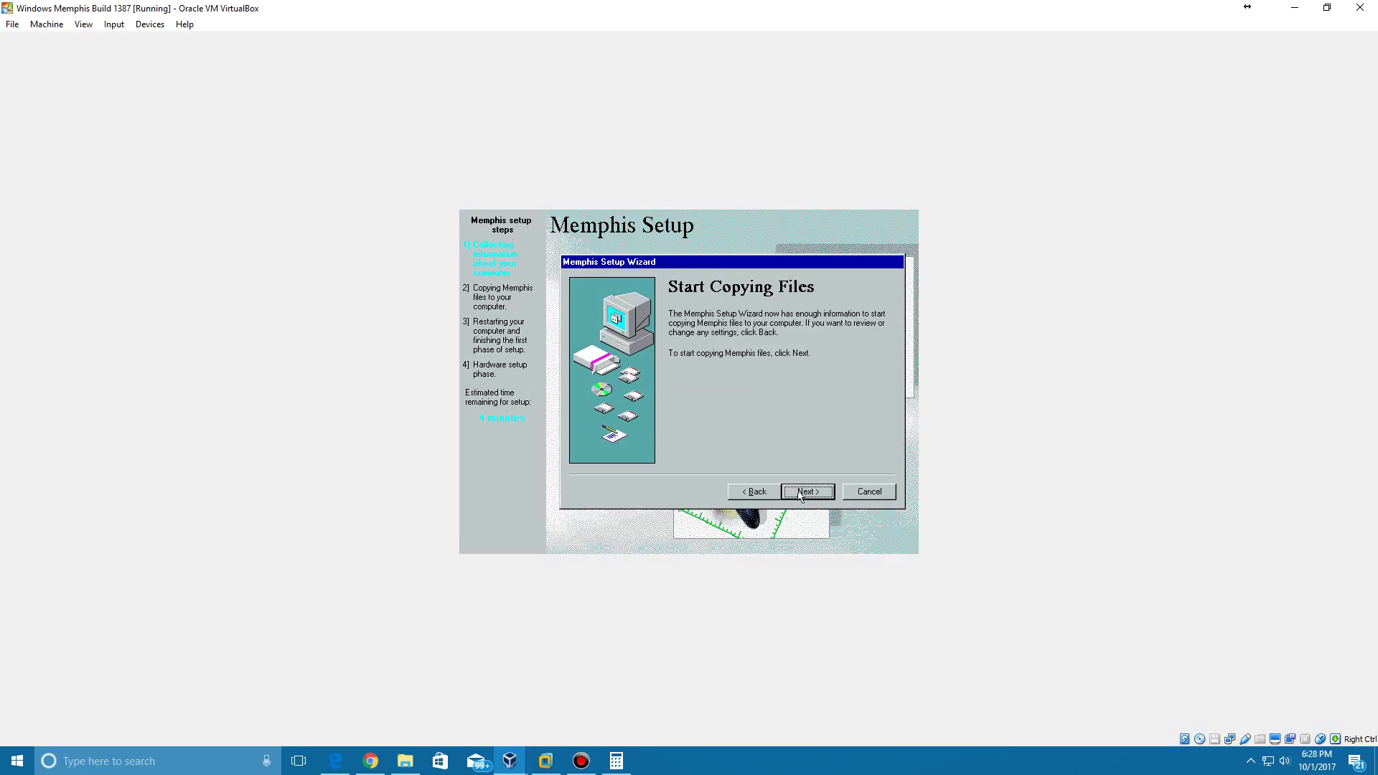
{"action": "left_click", "coordinate": [811, 491]}
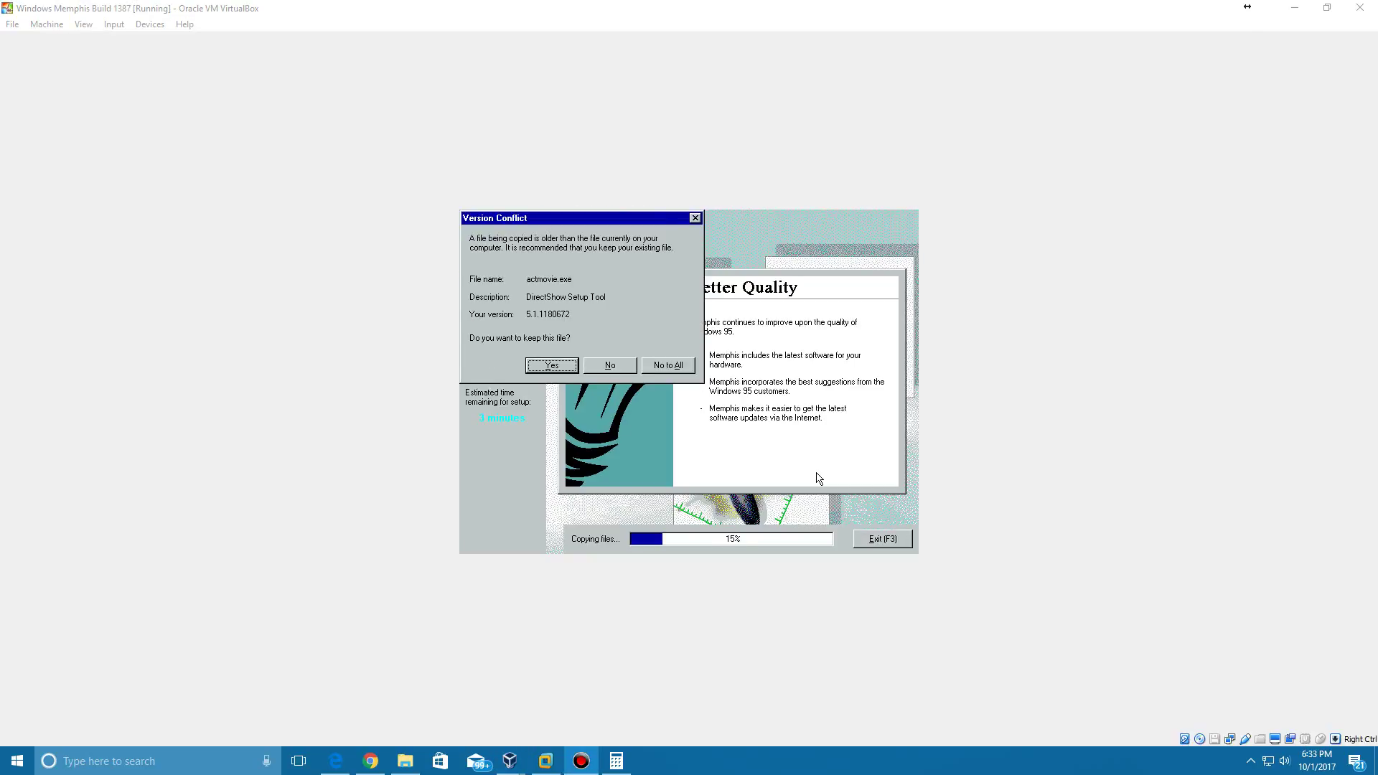
Step: Keep the existing actmovie.exe in the version conflict and restart the guest computer when file copying is done
{"action": "left_click", "coordinate": [819, 479]}
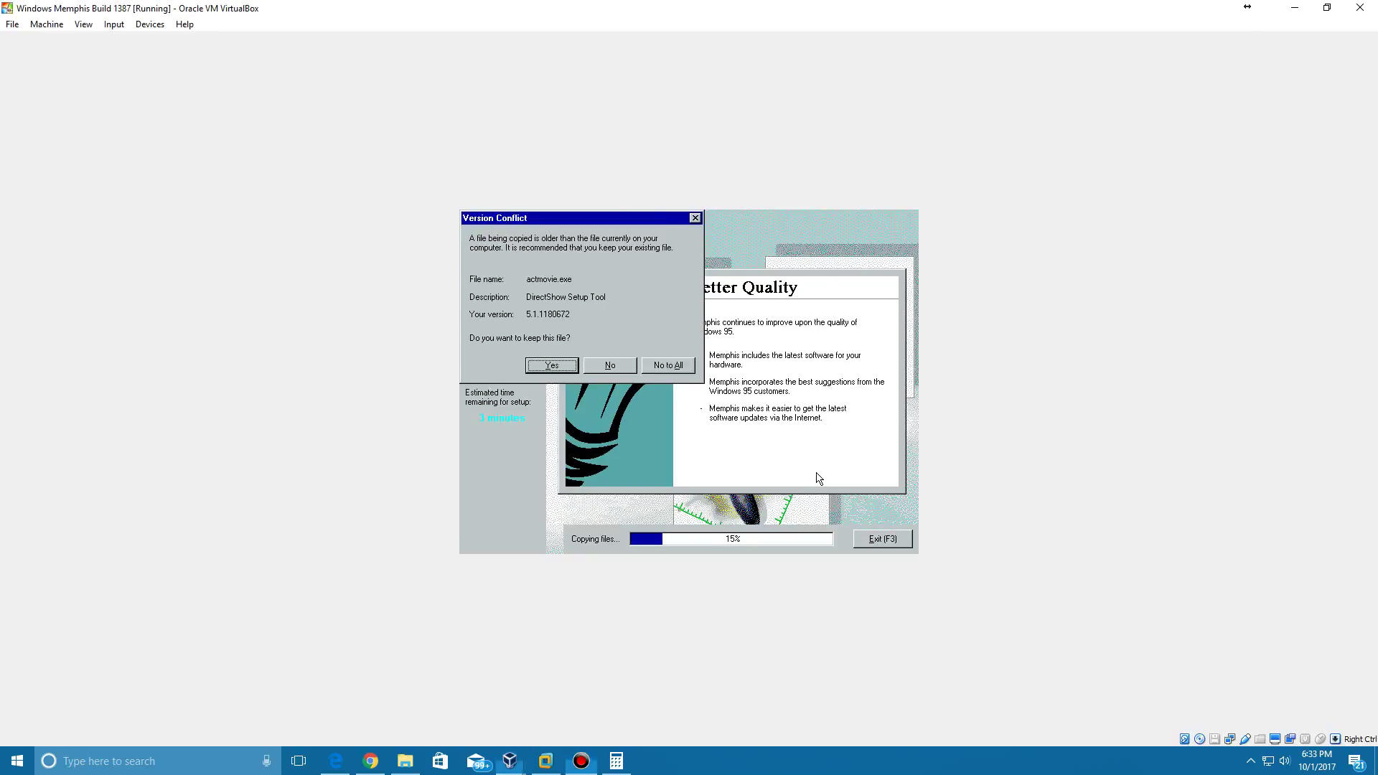
{"action": "key", "text": "Return"}
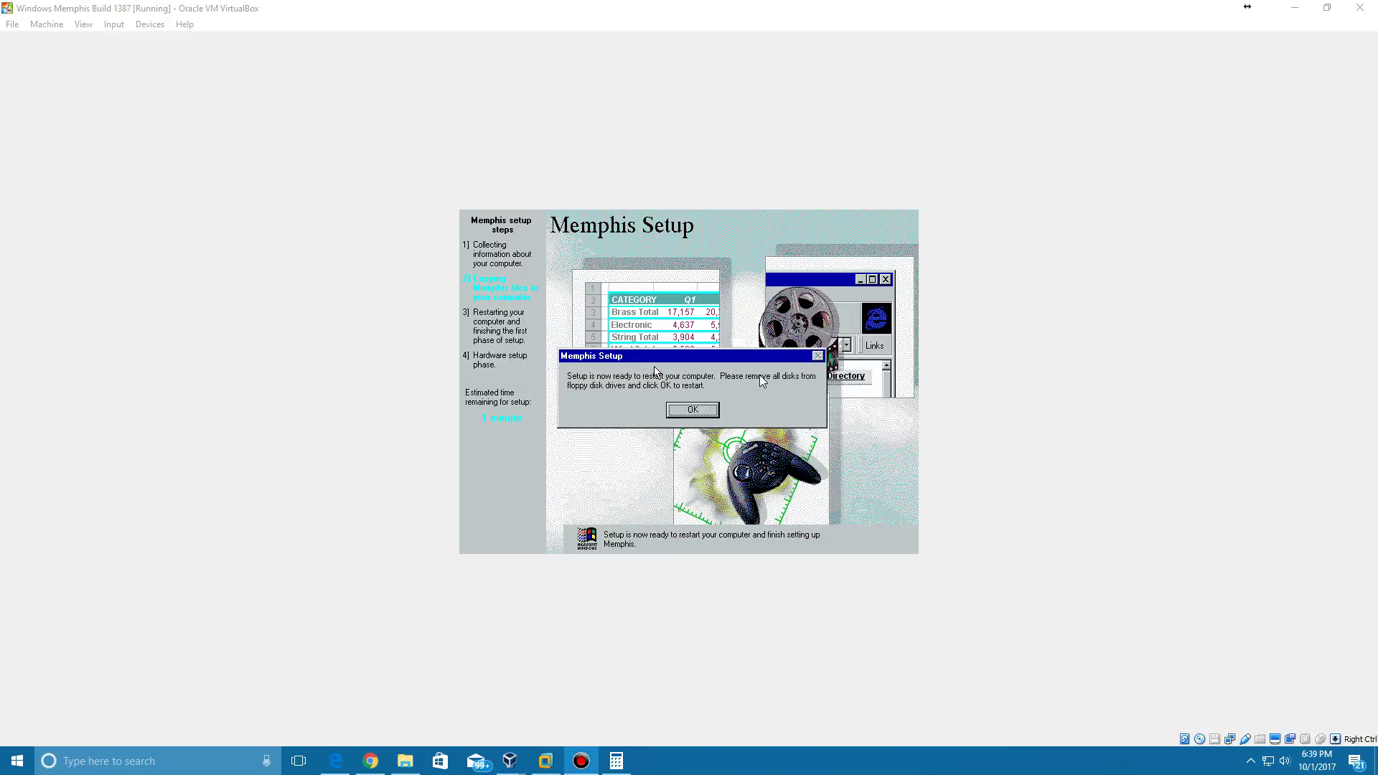
{"action": "left_click", "coordinate": [654, 372]}
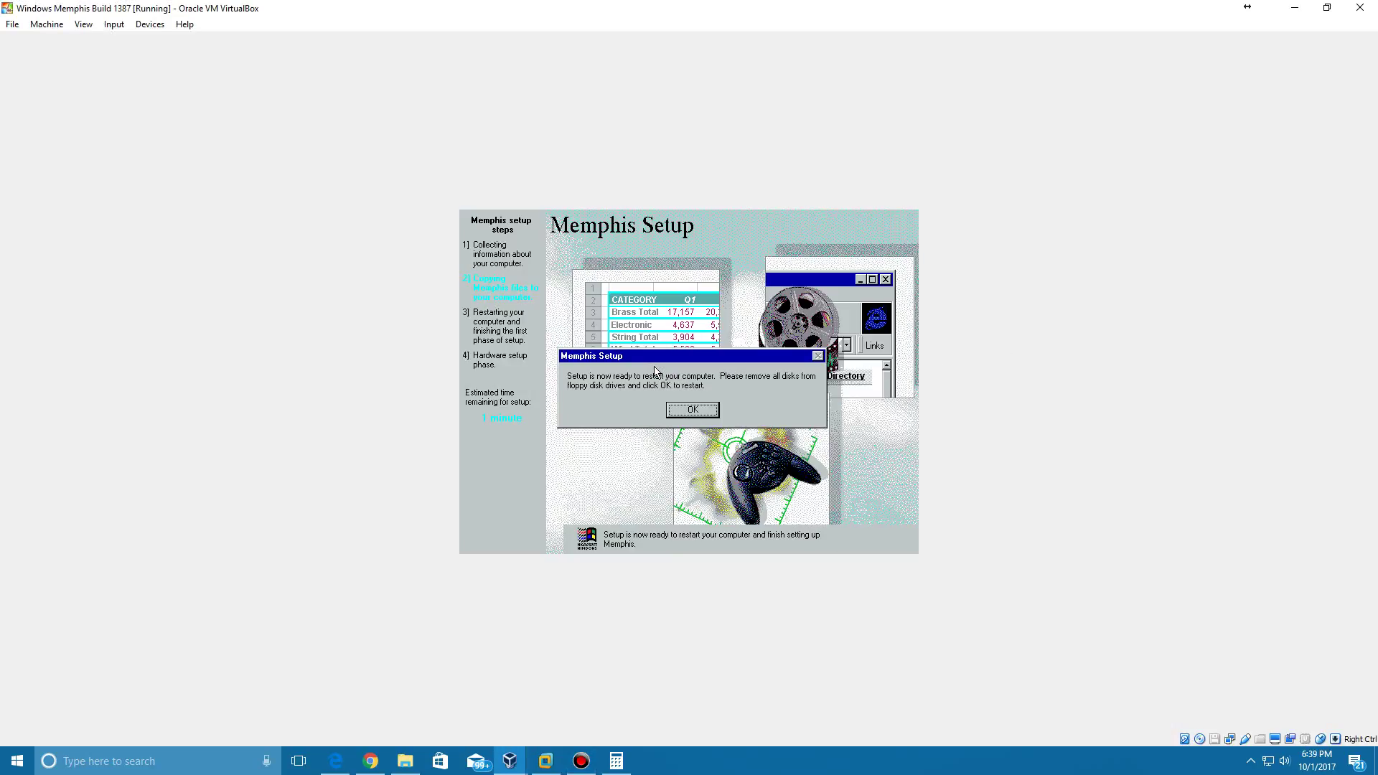
{"action": "left_click", "coordinate": [707, 410]}
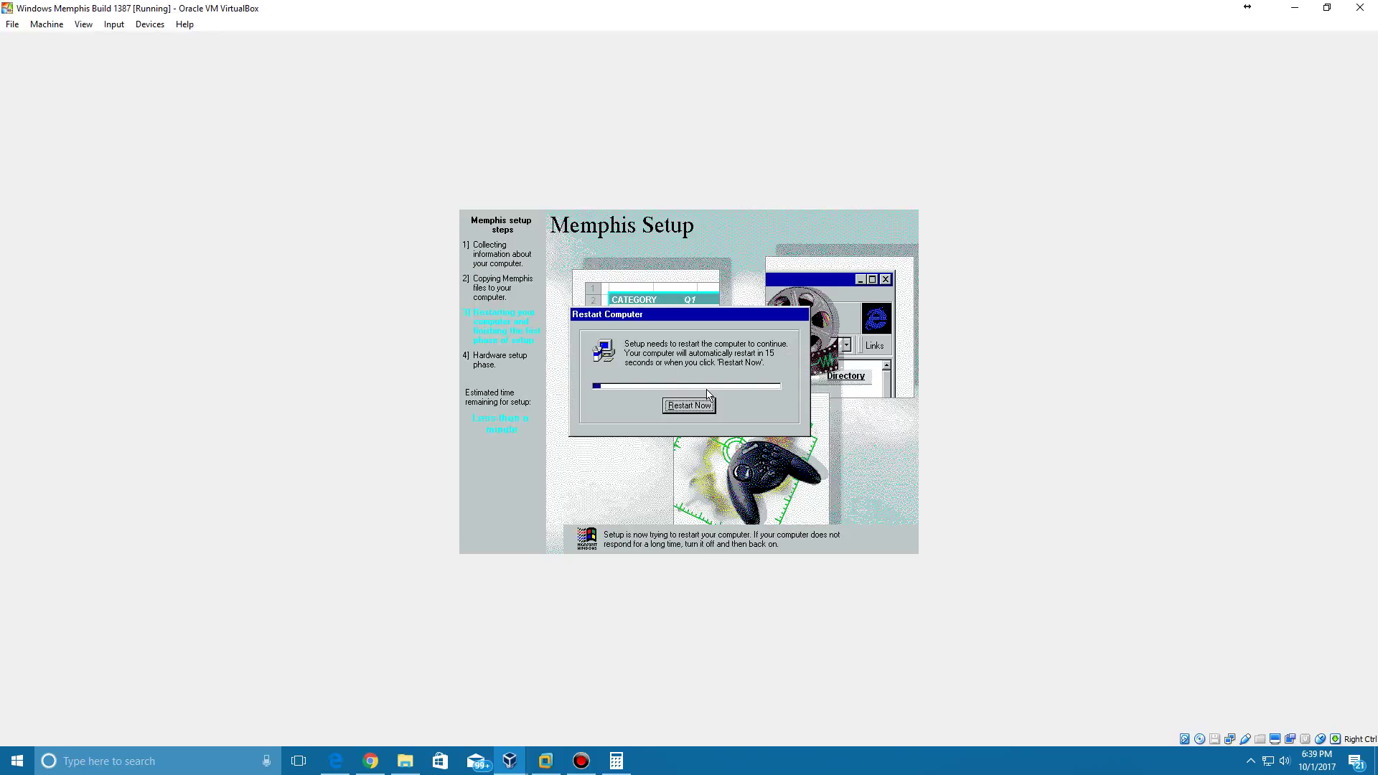
{"action": "left_click", "coordinate": [686, 409]}
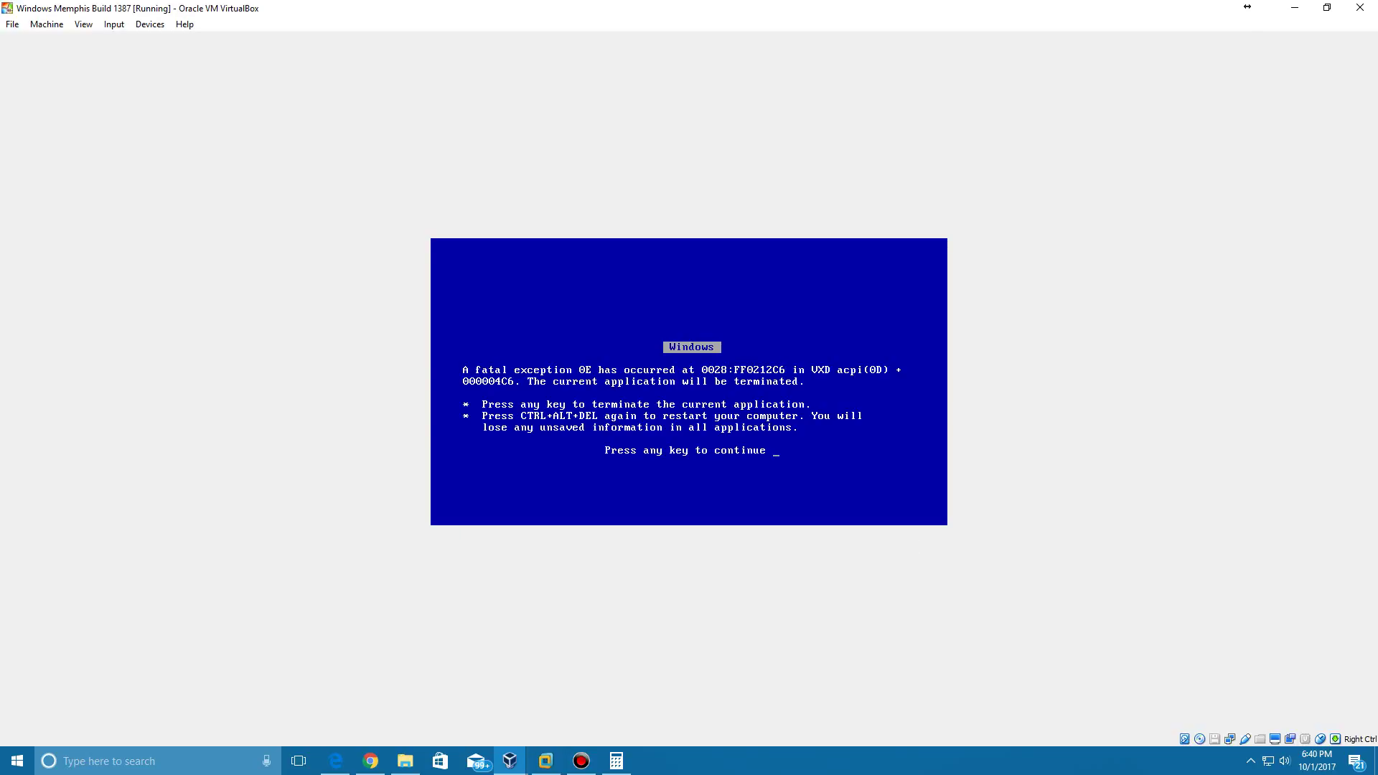
Step: Dismiss the fatal exception screen and reset the virtual machine
{"action": "key", "text": "Return"}
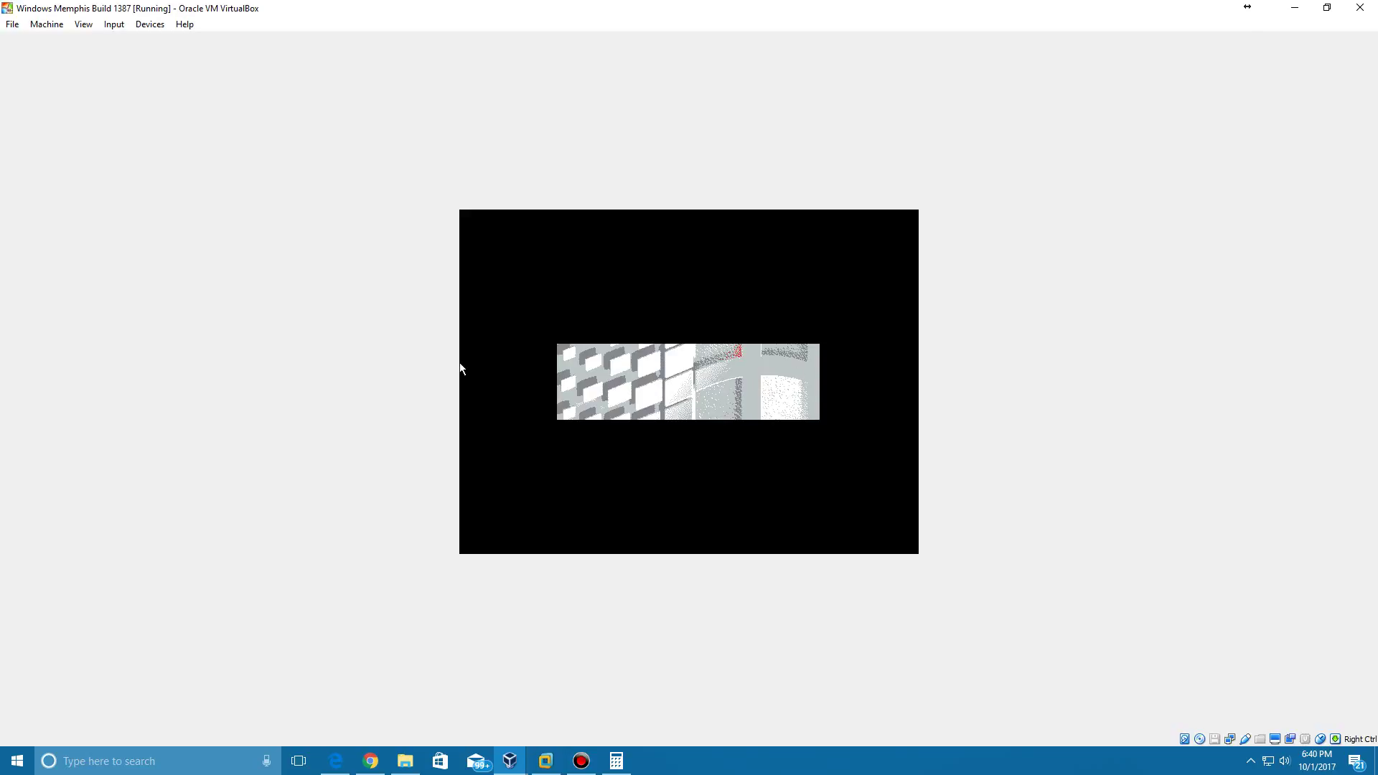
{"action": "key", "text": "Control_R"}
{"action": "left_click", "coordinate": [46, 25]}
{"action": "left_click", "coordinate": [69, 122]}
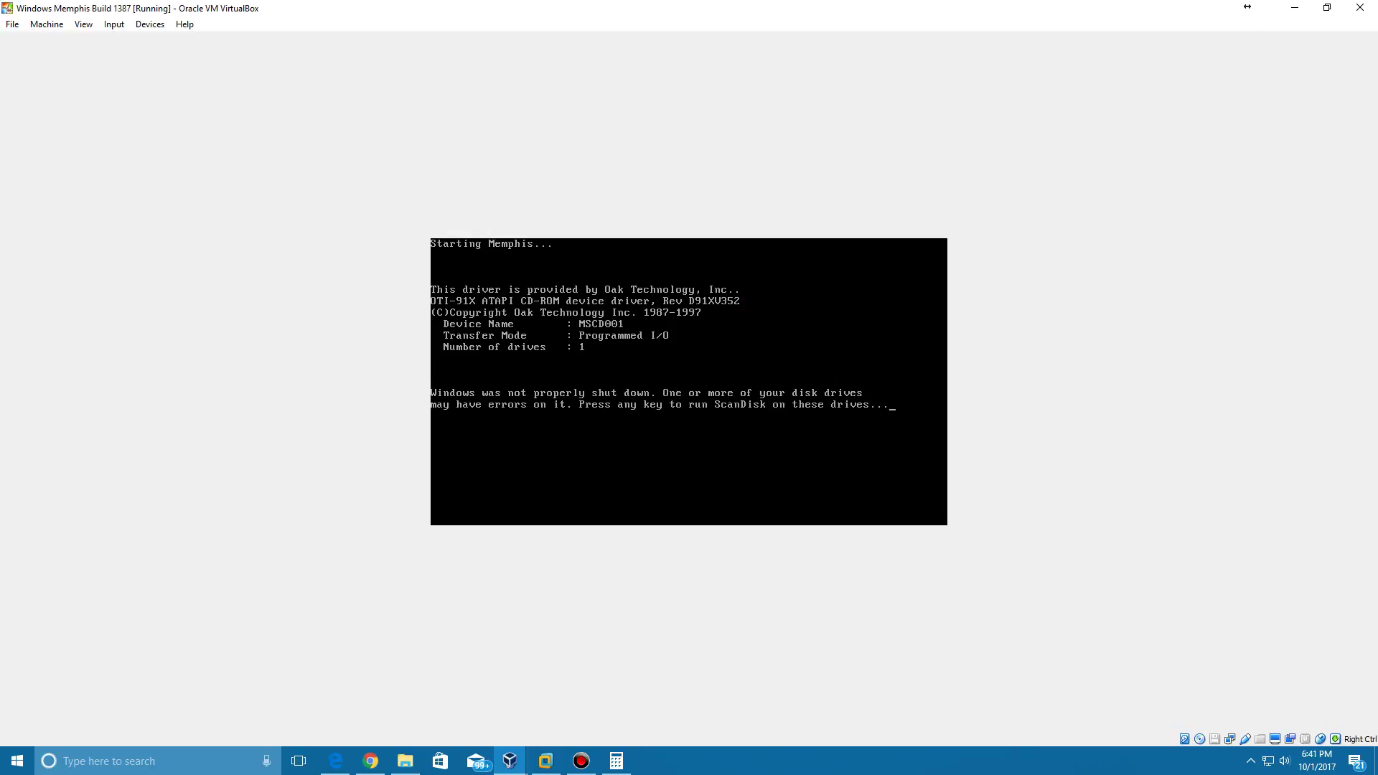
Step: Run ScanDisk on the drives and choose Y to bypass the 'Starting a device' operation on boot
{"action": "key", "text": "Return"}
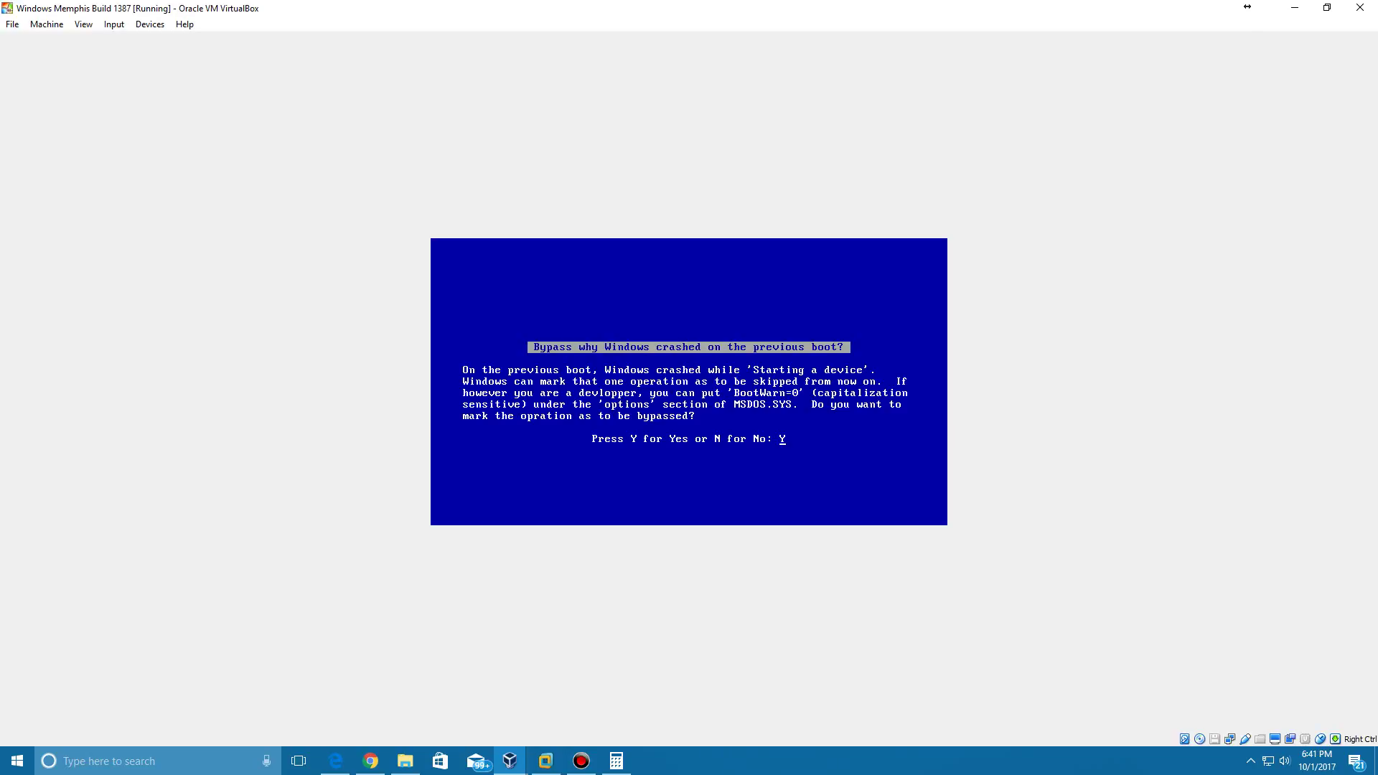
{"action": "key", "text": "Return"}
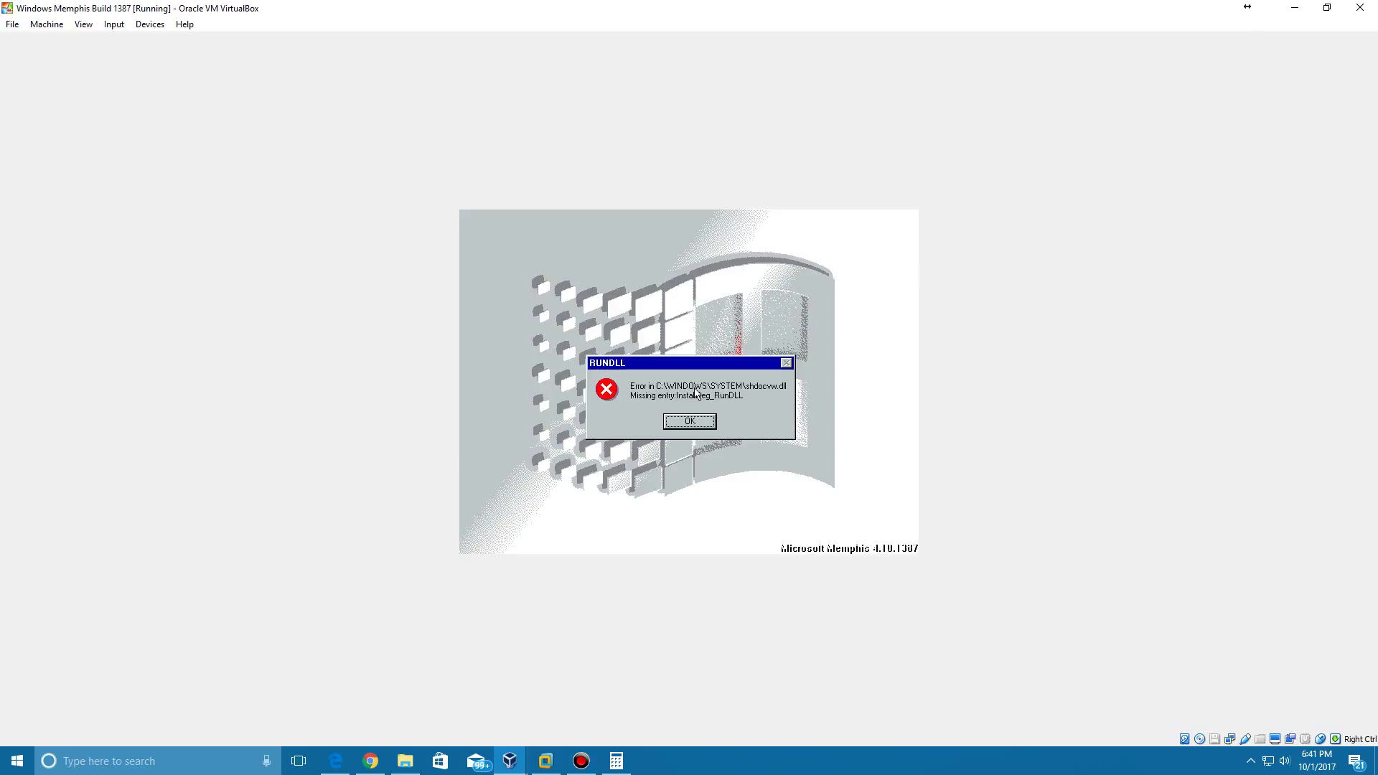
Step: Dismiss the RUNDLL error, restart the computer to finish setup, and close the Welcome to Memphis window
{"action": "left_click", "coordinate": [688, 422]}
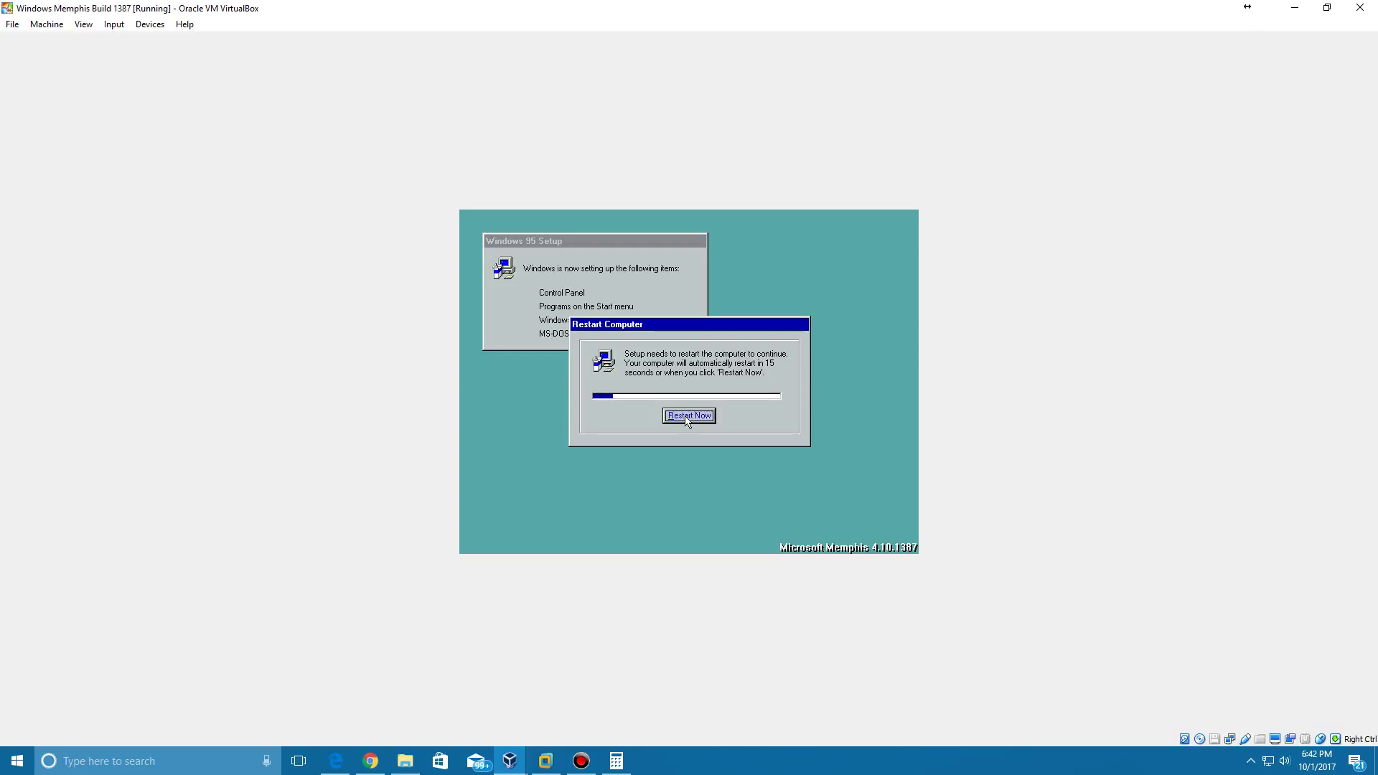
{"action": "left_click", "coordinate": [689, 416]}
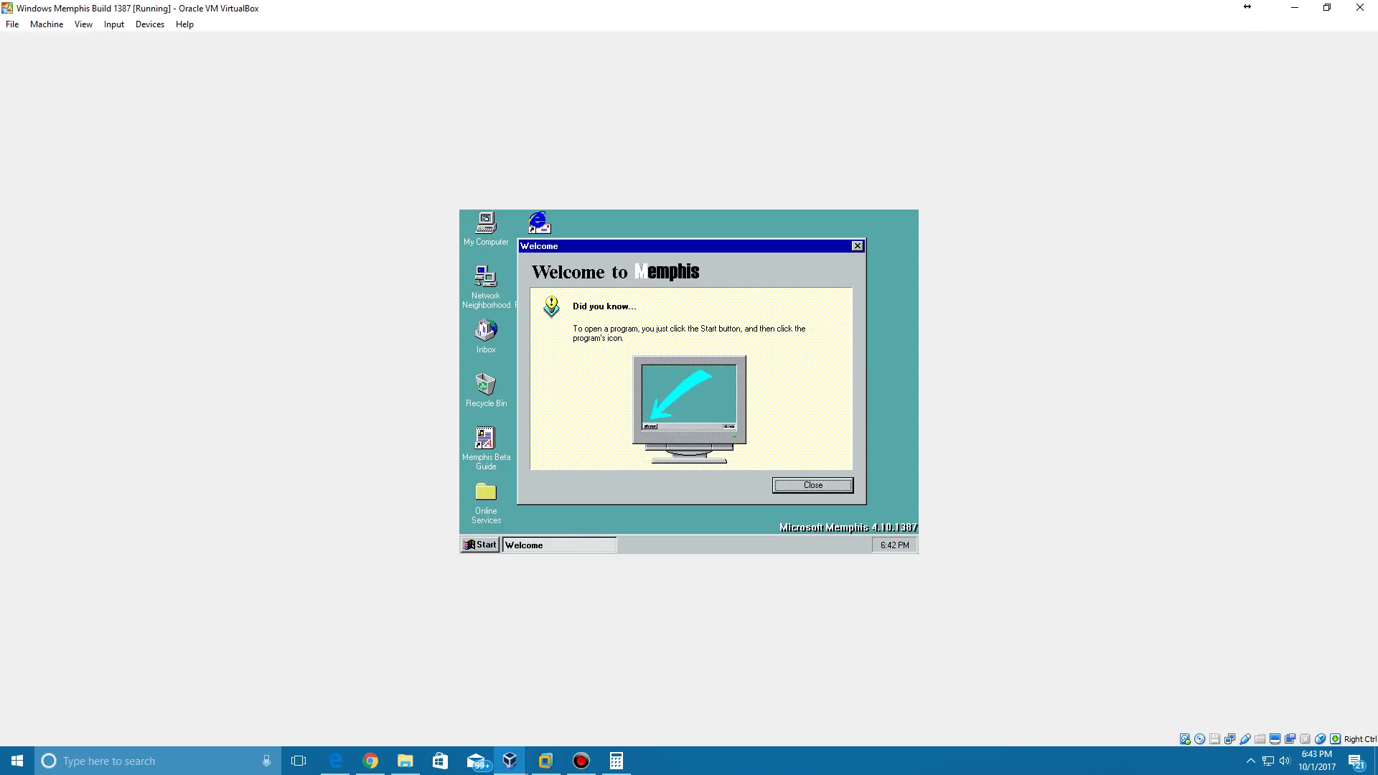
{"action": "left_click", "coordinate": [826, 484]}
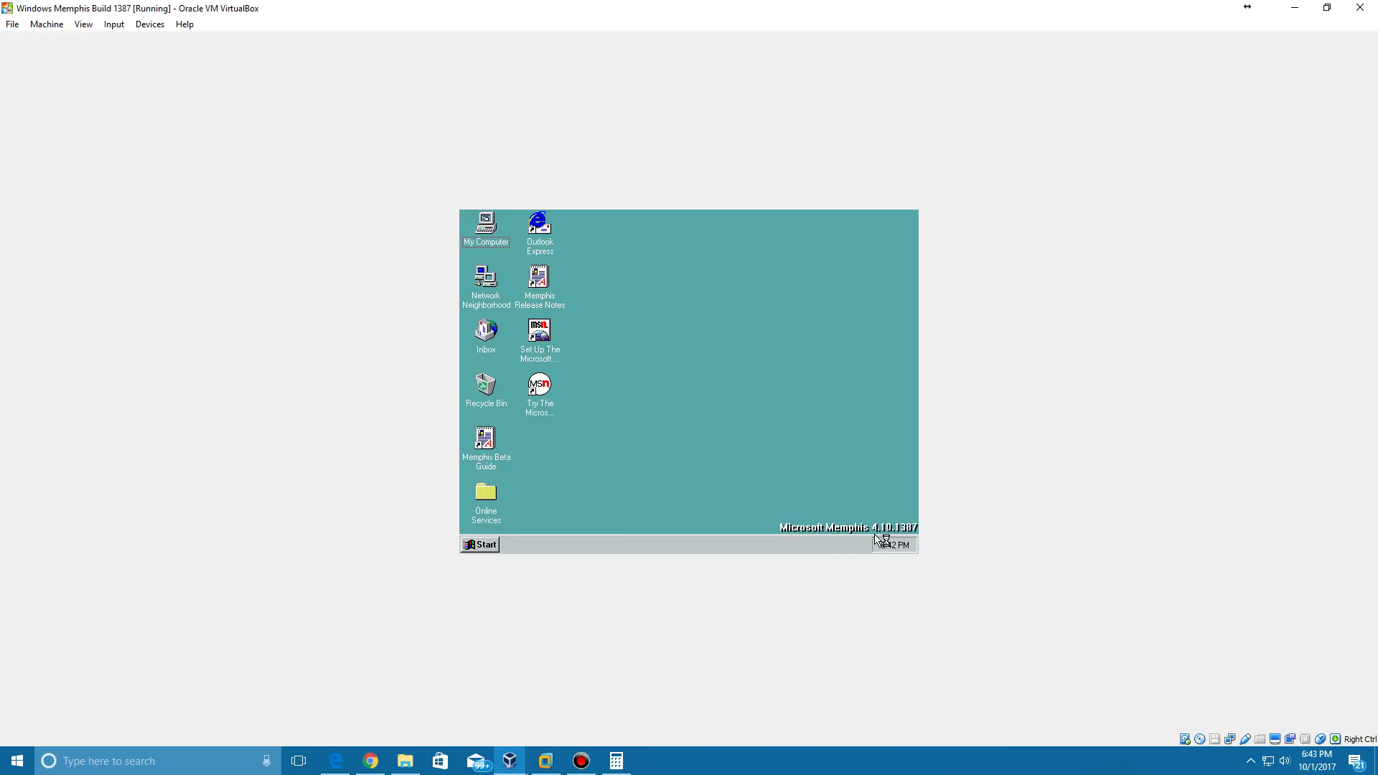